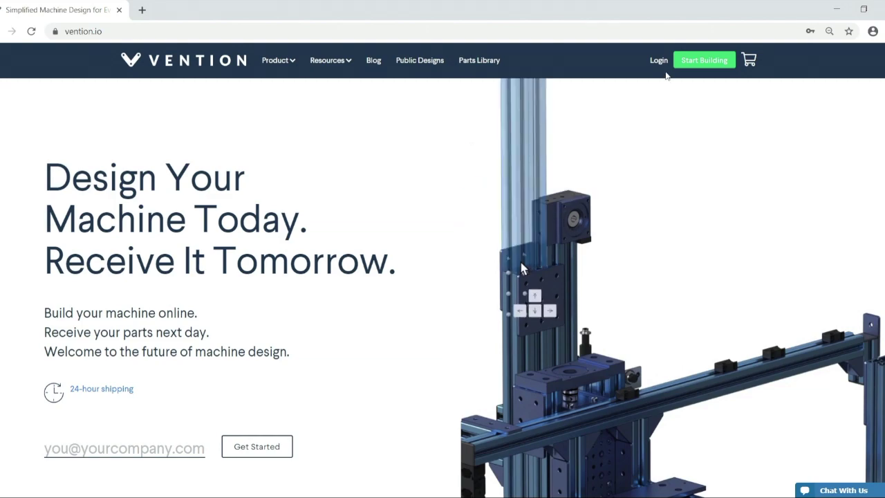
Sign in to Vention with the autofilled credentials to reach the team dashboard
{"action": "left_click", "coordinate": [658, 60]}
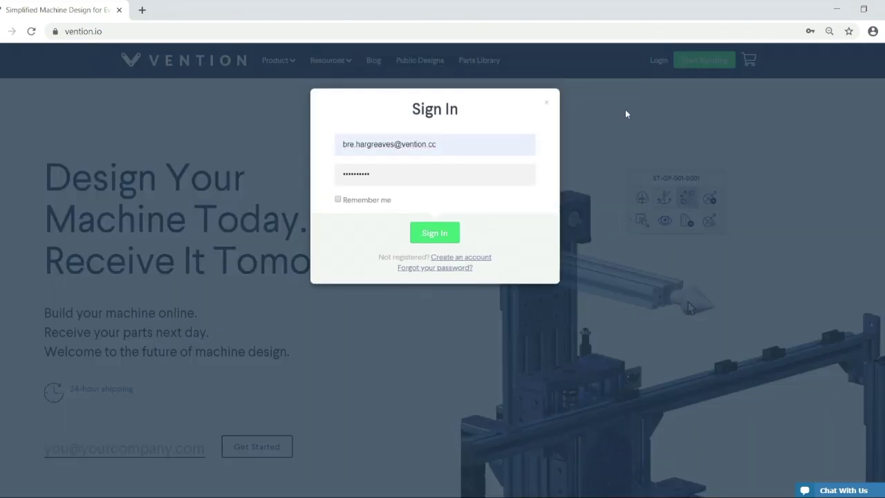
{"action": "left_click", "coordinate": [434, 235]}
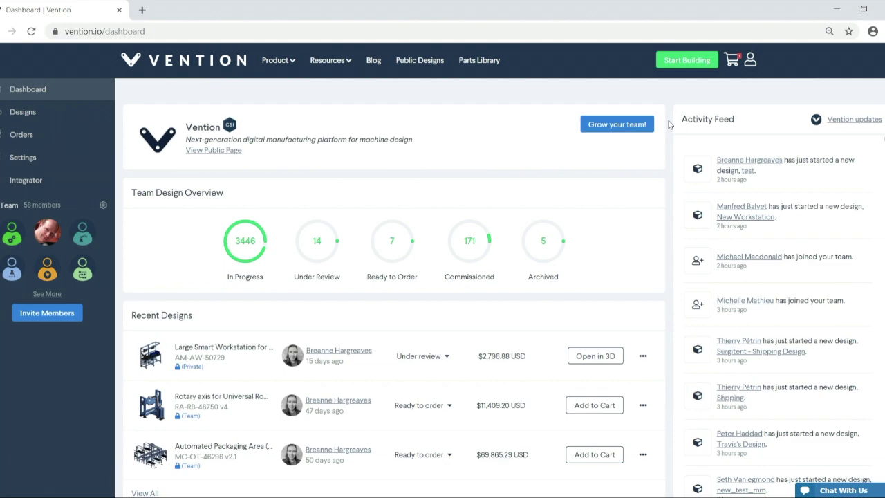
{"action": "scroll", "coordinate": [669, 124], "scroll_direction": "down", "scroll_amount": 1}
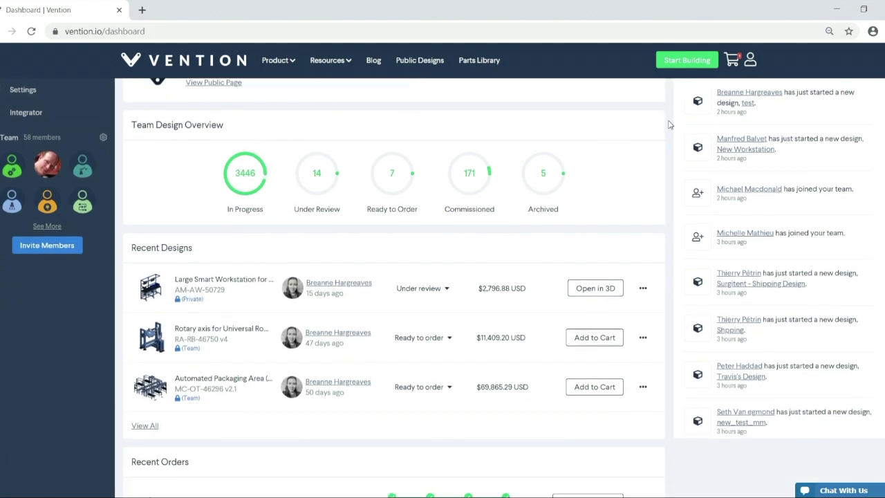
{"action": "scroll", "coordinate": [670, 124], "scroll_direction": "down", "scroll_amount": 2}
{"action": "scroll", "coordinate": [670, 124], "scroll_direction": "down", "scroll_amount": 2}
{"action": "scroll", "coordinate": [670, 124], "scroll_direction": "down", "scroll_amount": 1}
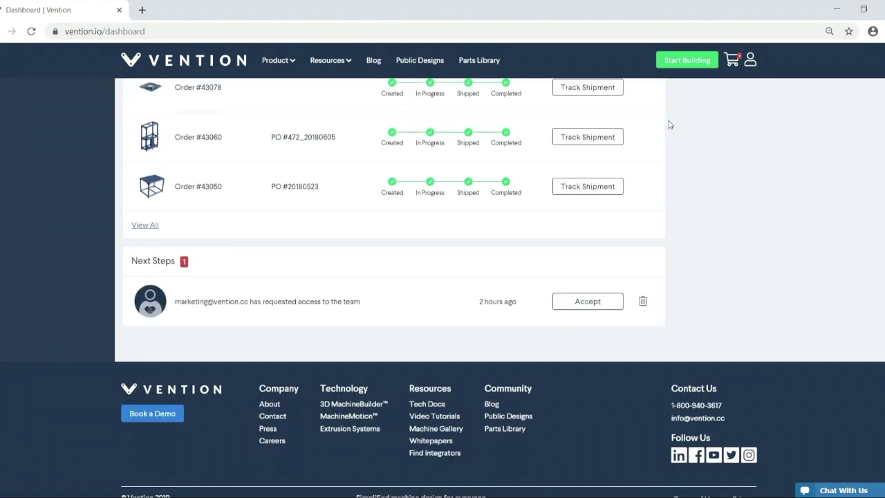
{"action": "scroll", "coordinate": [669, 125], "scroll_direction": "up", "scroll_amount": 1}
{"action": "scroll", "coordinate": [670, 124], "scroll_direction": "up", "scroll_amount": 5}
{"action": "scroll", "coordinate": [669, 125], "scroll_direction": "up", "scroll_amount": 2}
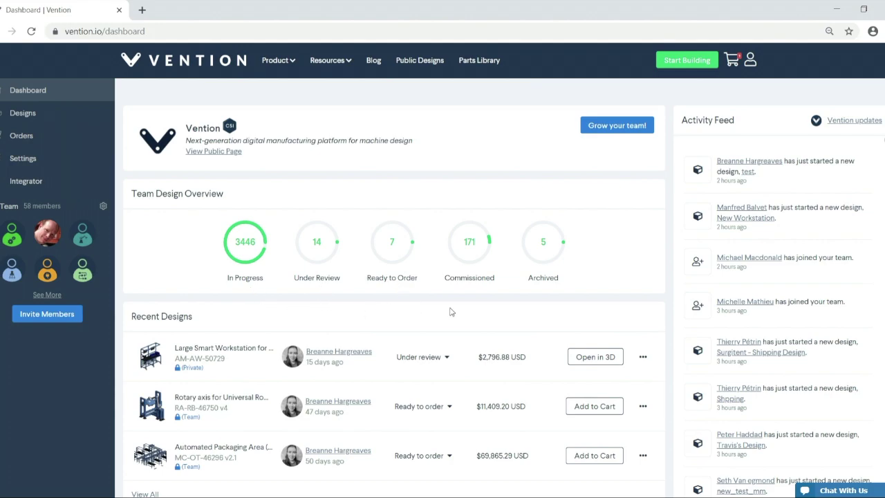
Check the Under review workstation design's lifecycle choices without changing them, then bring up its ••• actions
{"action": "left_click", "coordinate": [435, 365]}
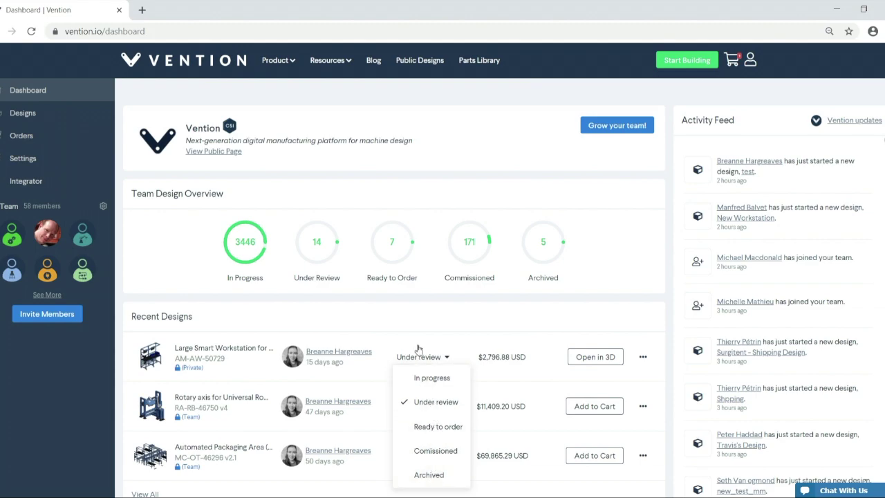
{"action": "left_click", "coordinate": [613, 310]}
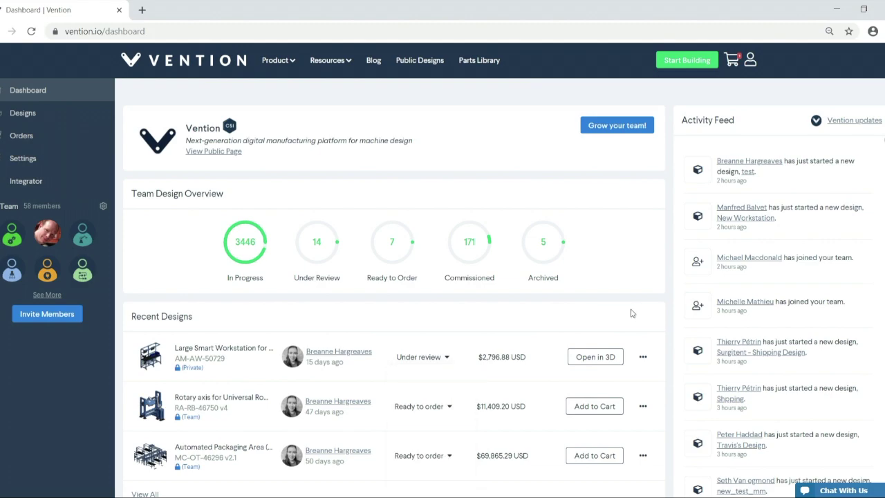
{"action": "left_click", "coordinate": [643, 358]}
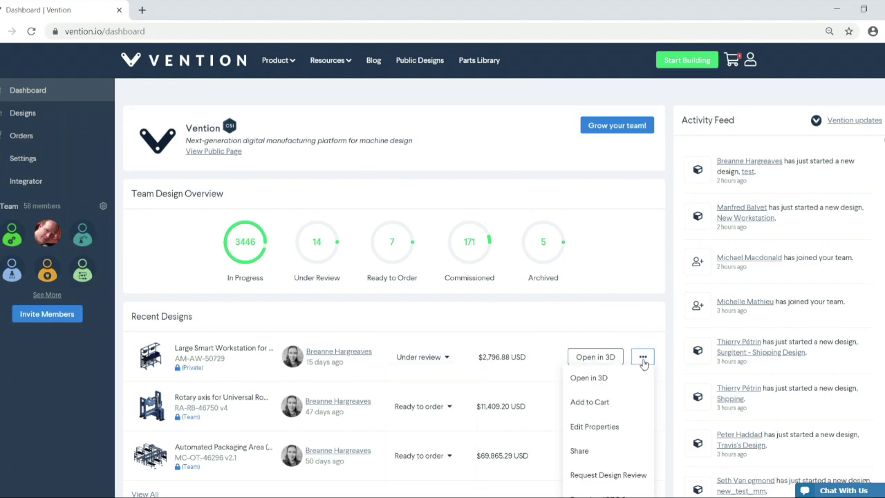
Open the Large Smart Workstation (AM-AW-50729) in 3D and show its visibility properties
{"action": "left_click", "coordinate": [581, 375]}
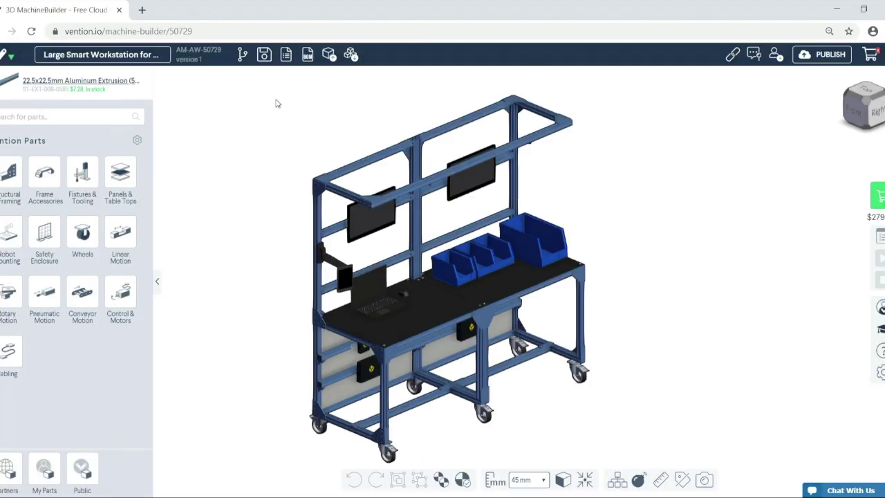
{"action": "left_click", "coordinate": [285, 57]}
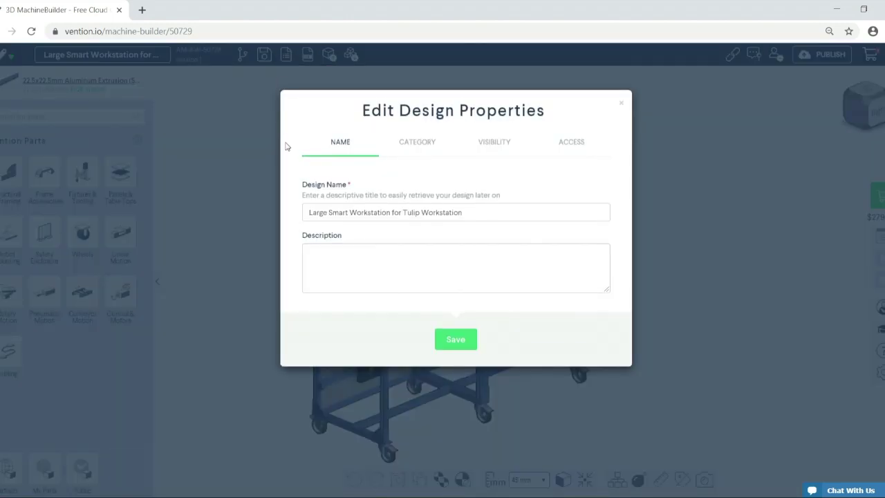
{"action": "left_click", "coordinate": [495, 147]}
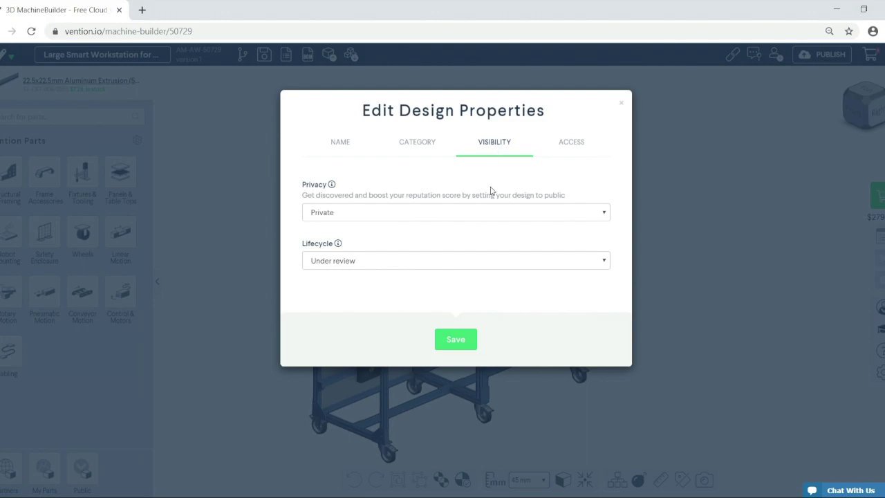
Set the design's lifecycle to Ready to order, save, and return to the dashboard
{"action": "left_click", "coordinate": [496, 263]}
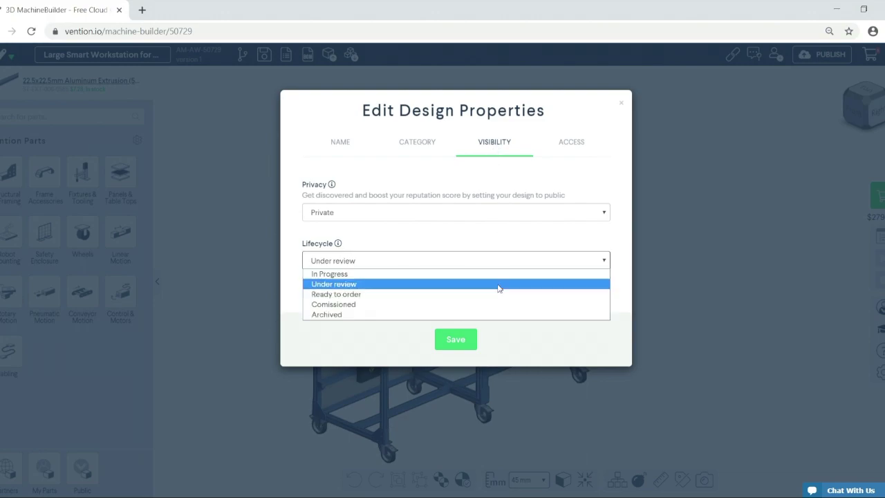
{"action": "left_click", "coordinate": [499, 296]}
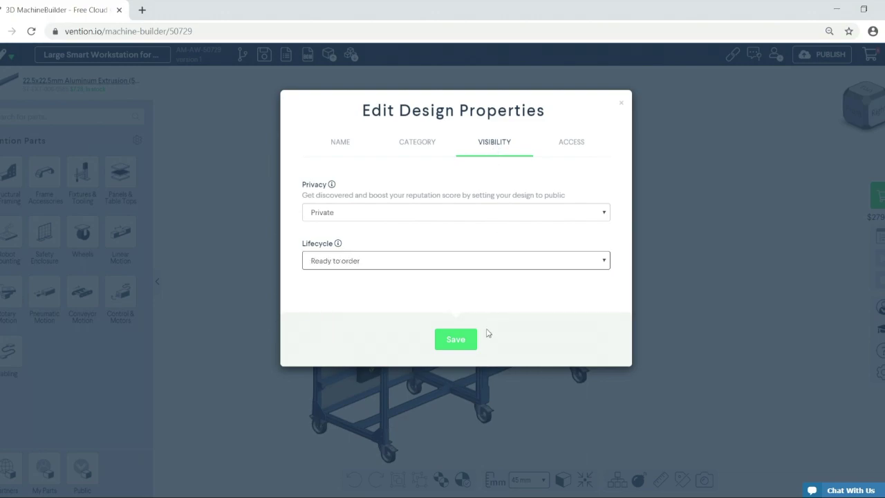
{"action": "left_click", "coordinate": [458, 347]}
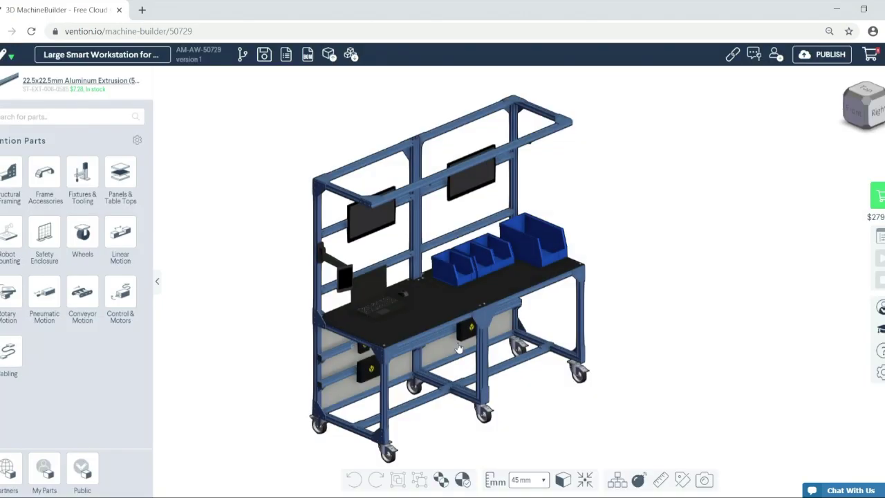
{"action": "left_click", "coordinate": [841, 76]}
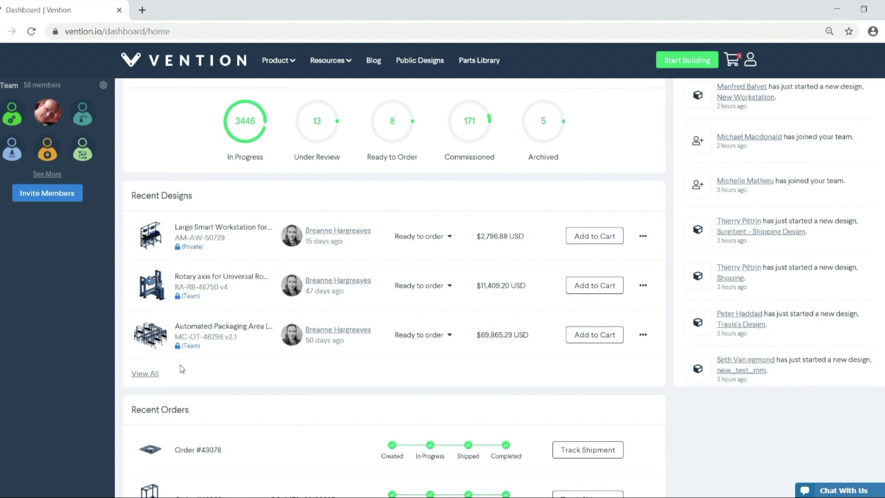
Show all 3116 team designs via View All and list the ownership filter choices
{"action": "left_click", "coordinate": [146, 375]}
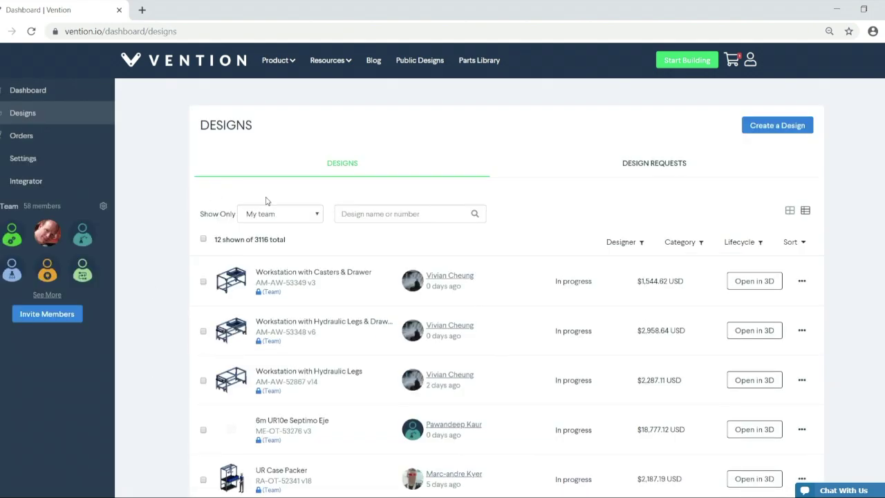
{"action": "left_click", "coordinate": [317, 219]}
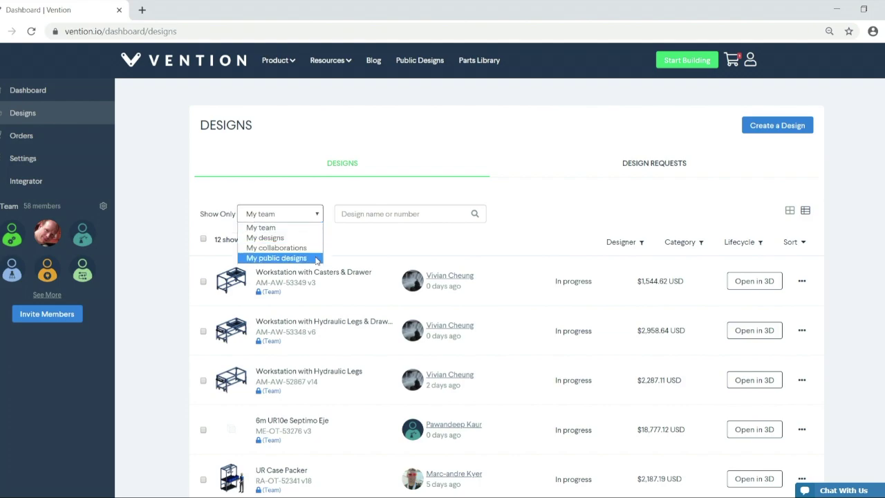
Filter the Designs list to 'My public designs' and browse the Category options without applying one
{"action": "left_click", "coordinate": [290, 260]}
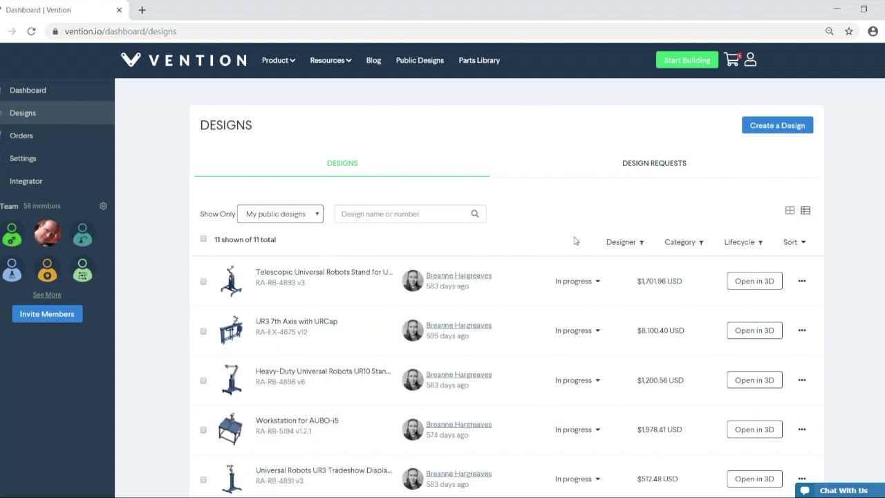
{"action": "left_click", "coordinate": [366, 217]}
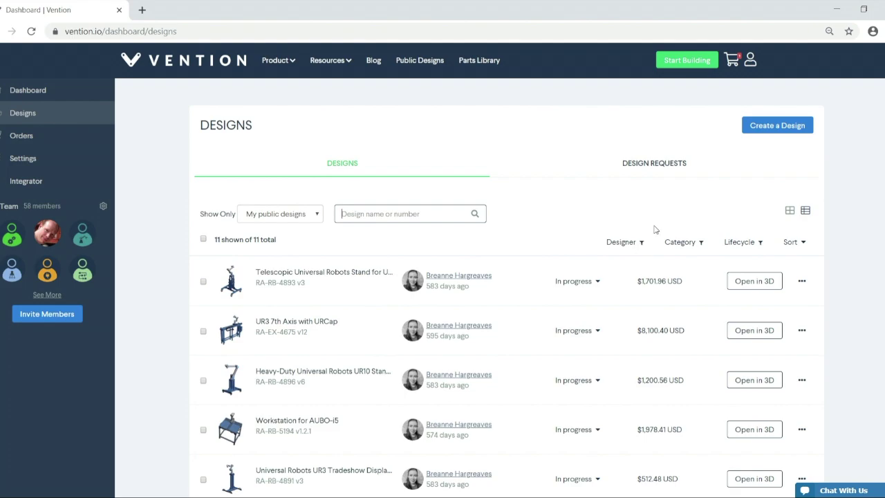
{"action": "left_click", "coordinate": [694, 246]}
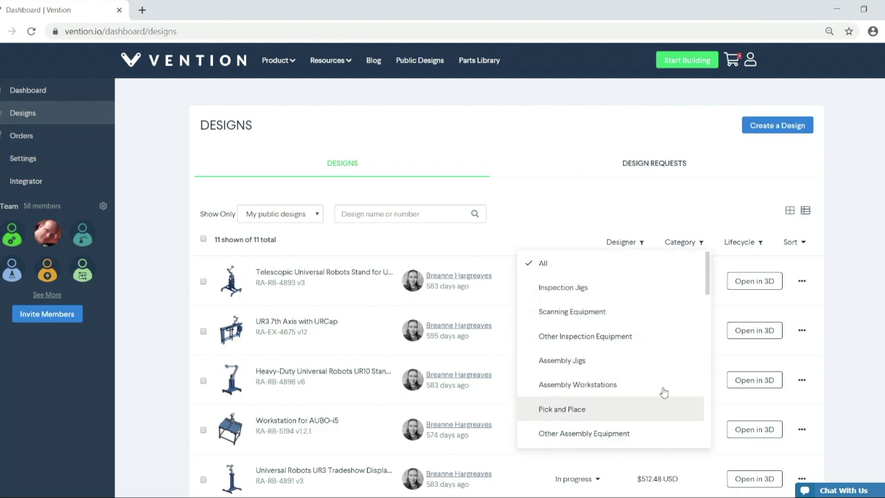
{"action": "left_click", "coordinate": [658, 227]}
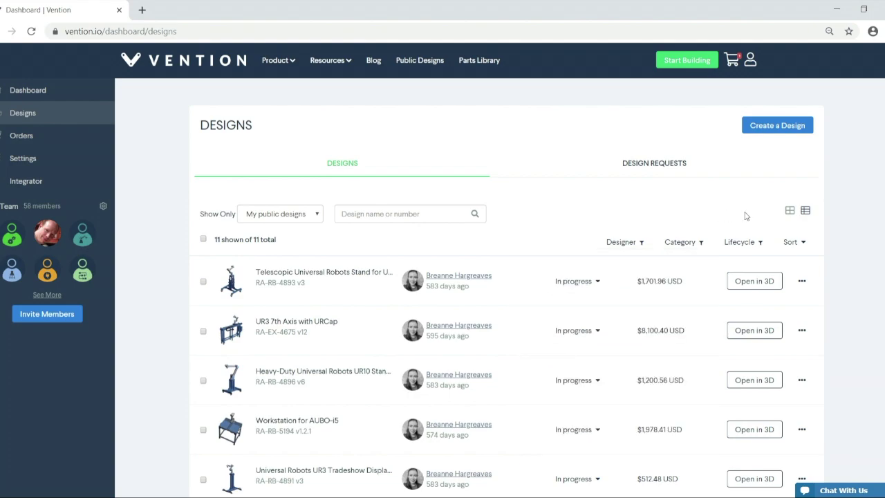
Show the 11 public designs as thumbnail cards, scroll through them, then go home
{"action": "left_click", "coordinate": [790, 212]}
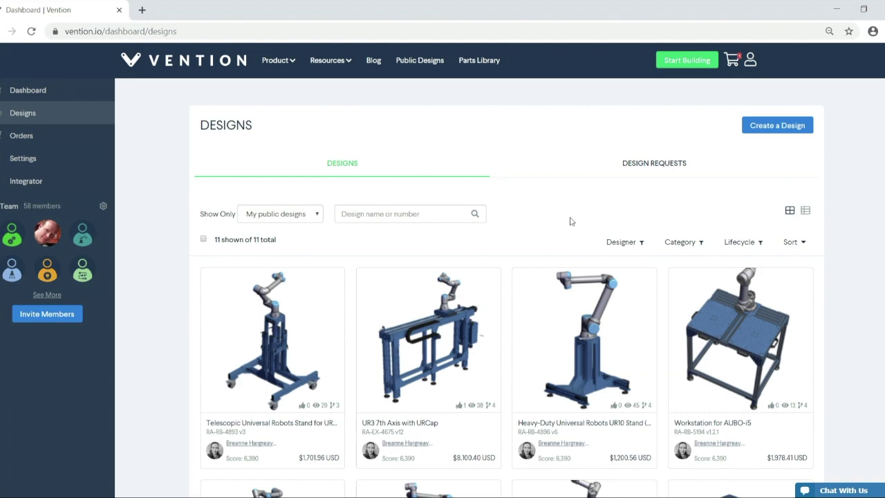
{"action": "scroll", "coordinate": [570, 225], "scroll_direction": "down", "scroll_amount": 3}
{"action": "scroll", "coordinate": [570, 232], "scroll_direction": "down", "scroll_amount": 3}
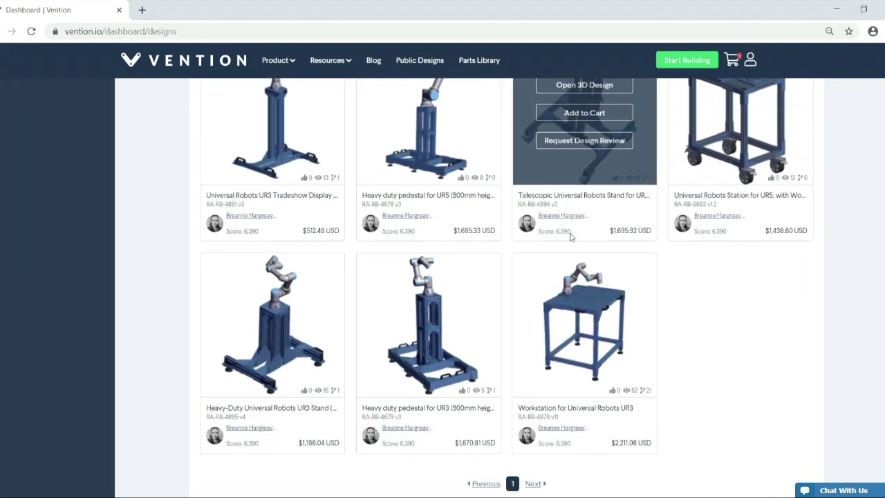
{"action": "scroll", "coordinate": [571, 236], "scroll_direction": "down", "scroll_amount": 2}
{"action": "scroll", "coordinate": [574, 208], "scroll_direction": "up", "scroll_amount": 10}
{"action": "left_click", "coordinate": [27, 91]}
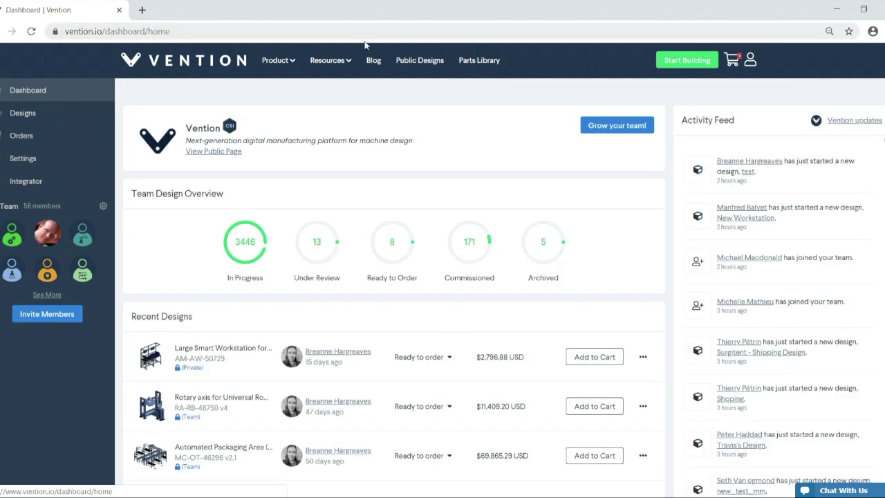
Scroll through the dashboard's Recent Orders, Next Steps and activity feed
{"action": "scroll", "coordinate": [626, 220], "scroll_direction": "down", "scroll_amount": 2}
{"action": "scroll", "coordinate": [624, 223], "scroll_direction": "down", "scroll_amount": 3}
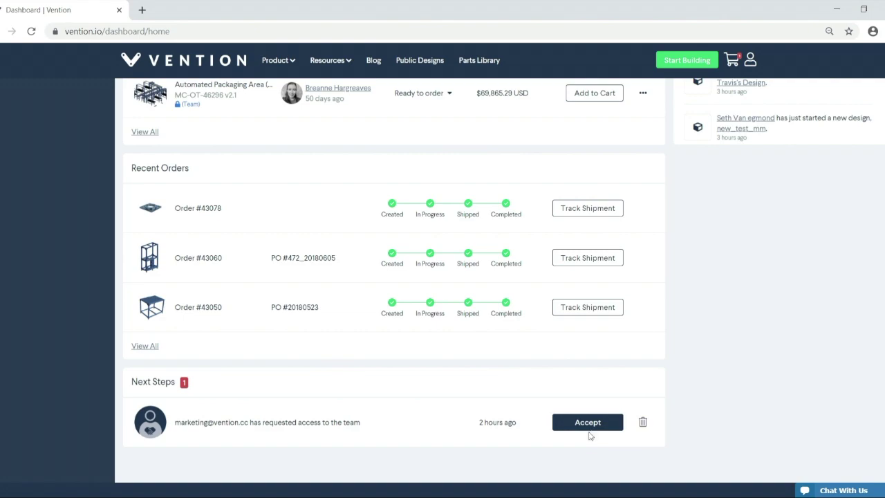
{"action": "scroll", "coordinate": [654, 437], "scroll_direction": "up", "scroll_amount": 5}
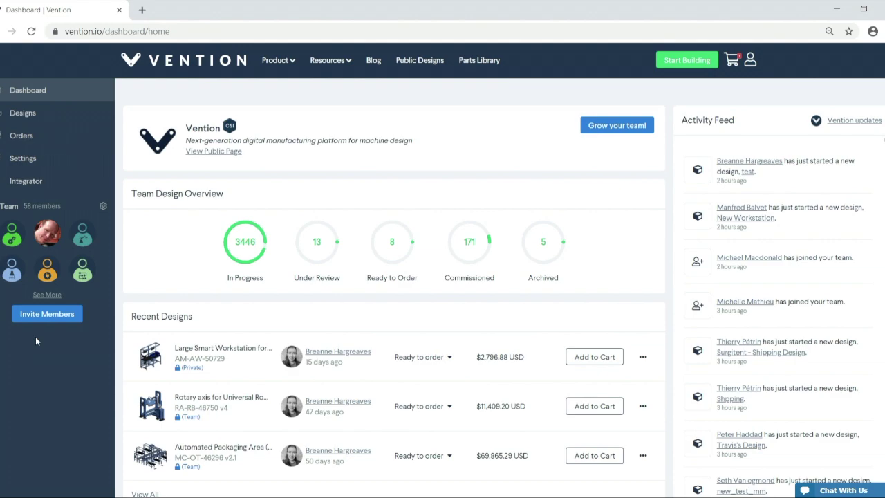
In team settings' Team Members list, edit rights for the member holding only Design and Admin
{"action": "left_click", "coordinate": [102, 209]}
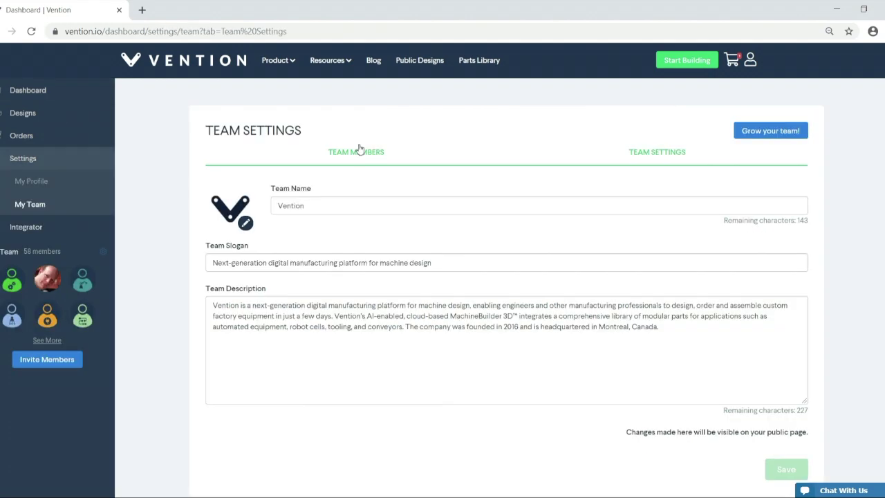
{"action": "left_click", "coordinate": [357, 154]}
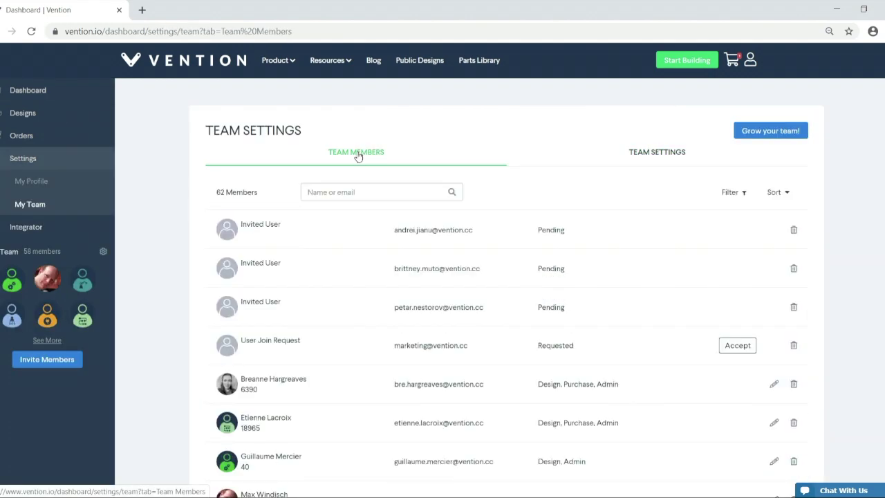
{"action": "scroll", "coordinate": [615, 298], "scroll_direction": "down", "scroll_amount": 2}
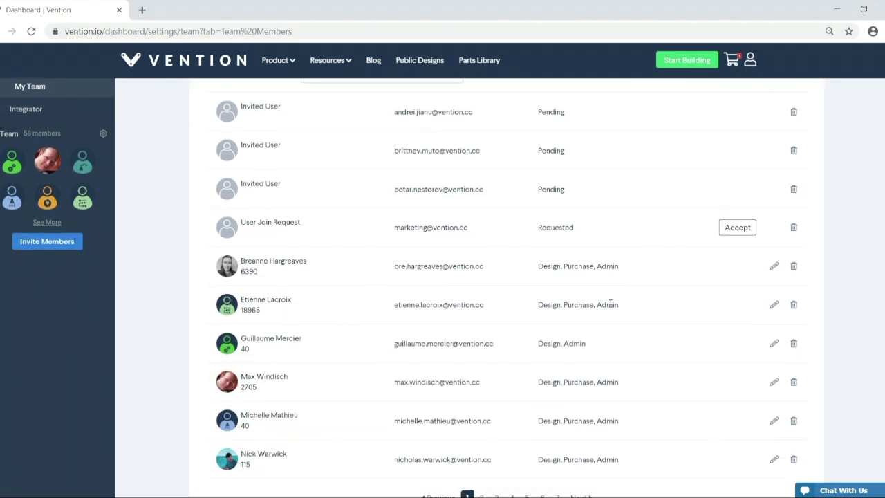
{"action": "scroll", "coordinate": [611, 304], "scroll_direction": "down", "scroll_amount": 1}
{"action": "left_click", "coordinate": [774, 280]}
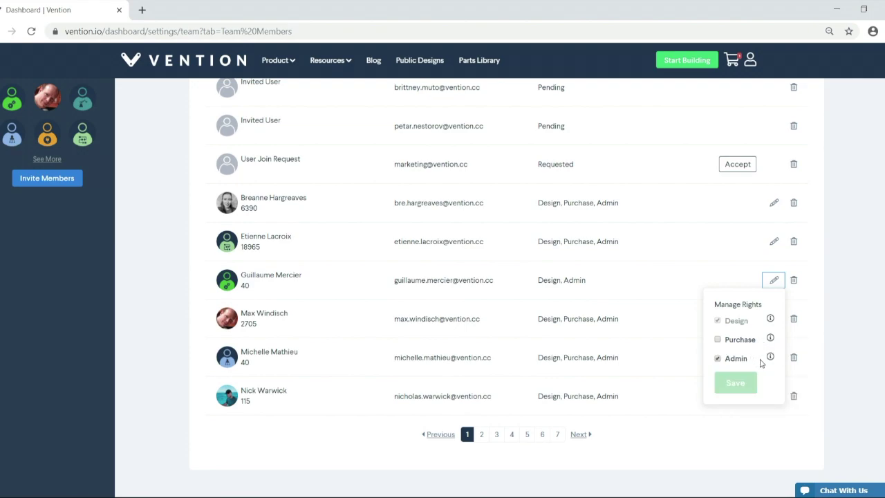
{"action": "mouse_move", "coordinate": [770, 357]}
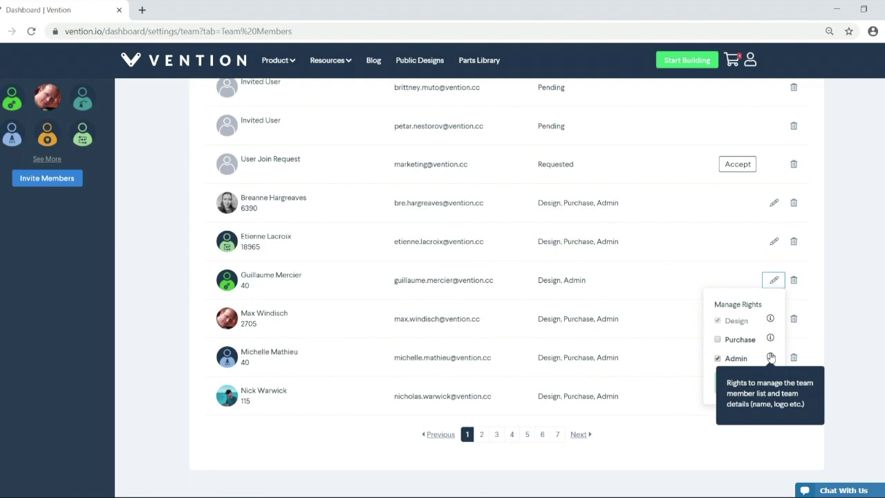
{"action": "left_click", "coordinate": [723, 383]}
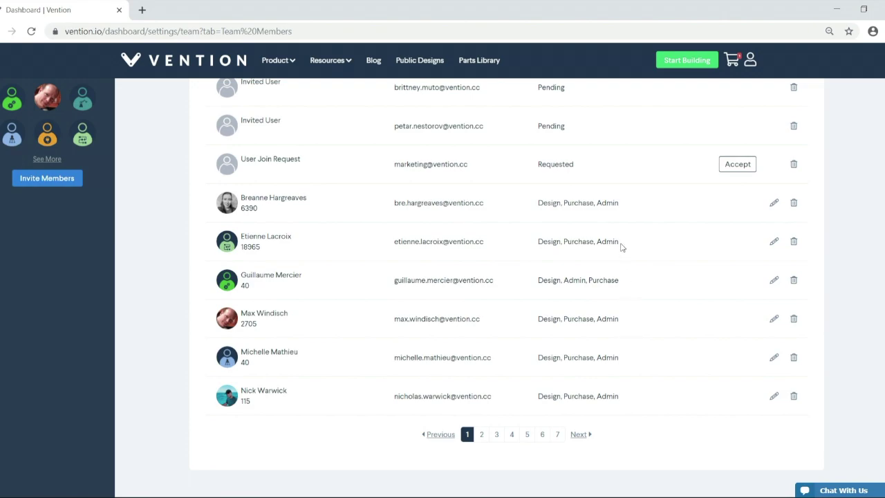
{"action": "scroll", "coordinate": [618, 200], "scroll_direction": "up", "scroll_amount": 3}
{"action": "left_click", "coordinate": [43, 98]}
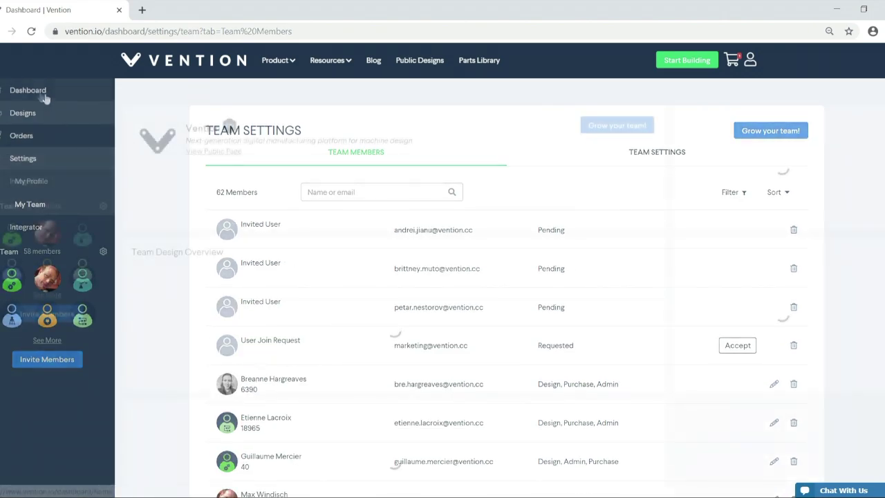